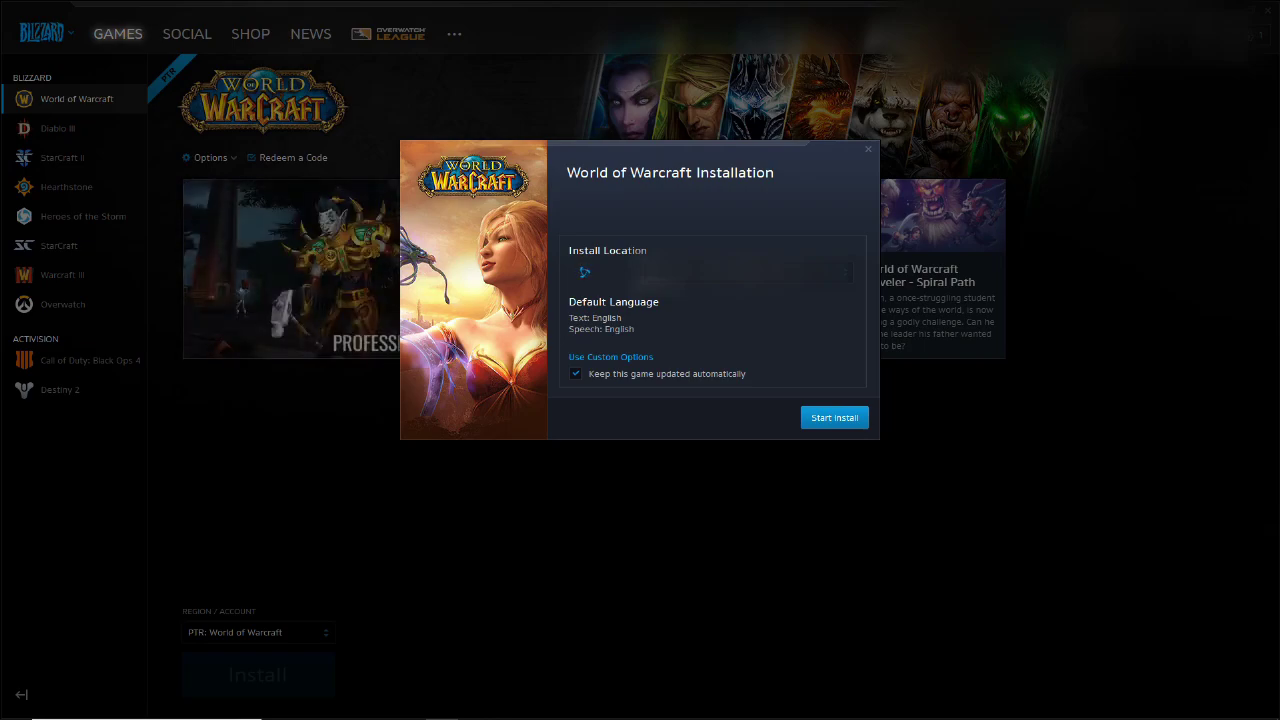
Install the World of Warcraft PTR (version 8.1.5.29704) and launch it.
{"action": "key", "text": "Return"}
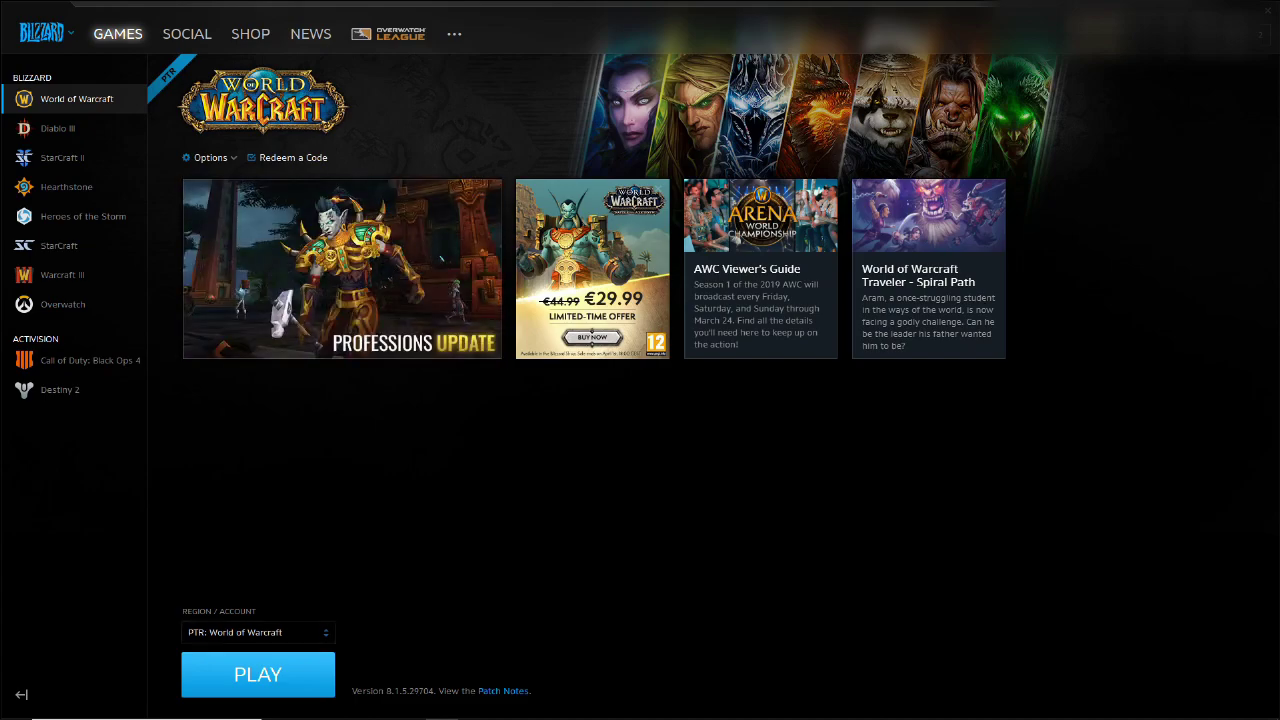
{"action": "left_click", "coordinate": [257, 674]}
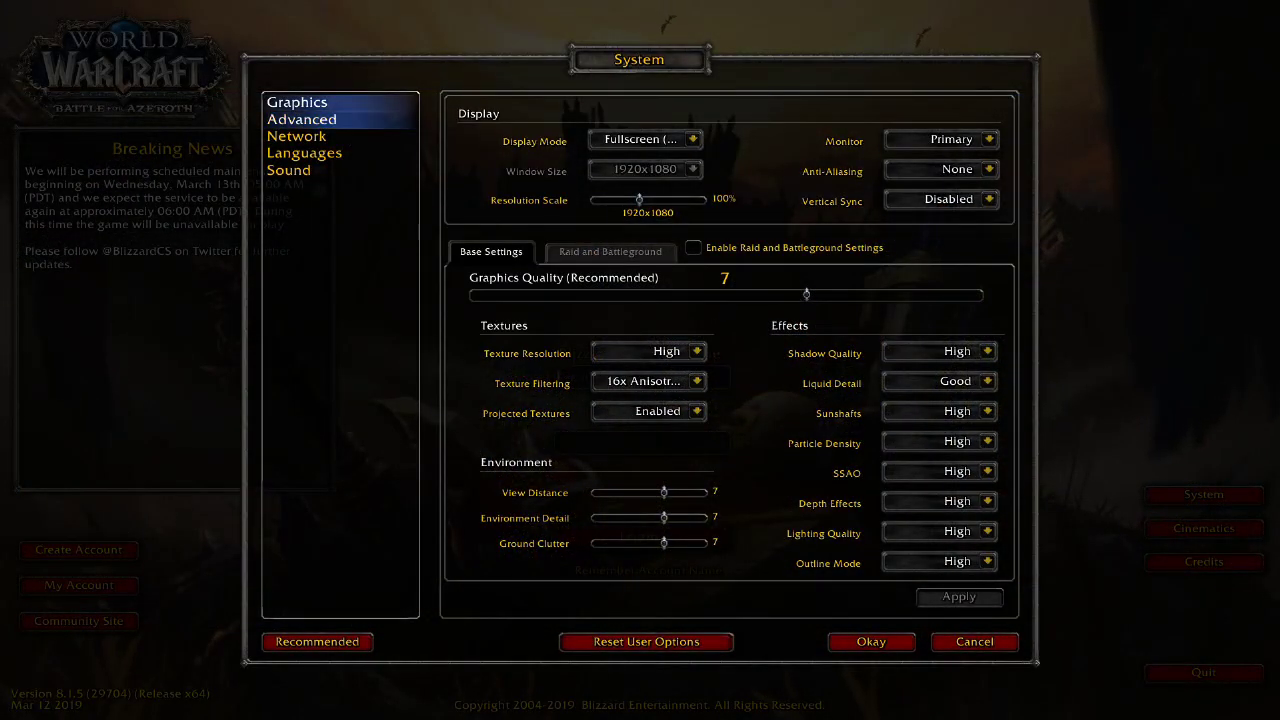
Check the advanced graphics options, keeping the Graphics API on DirectX 12.
{"action": "left_click", "coordinate": [301, 119]}
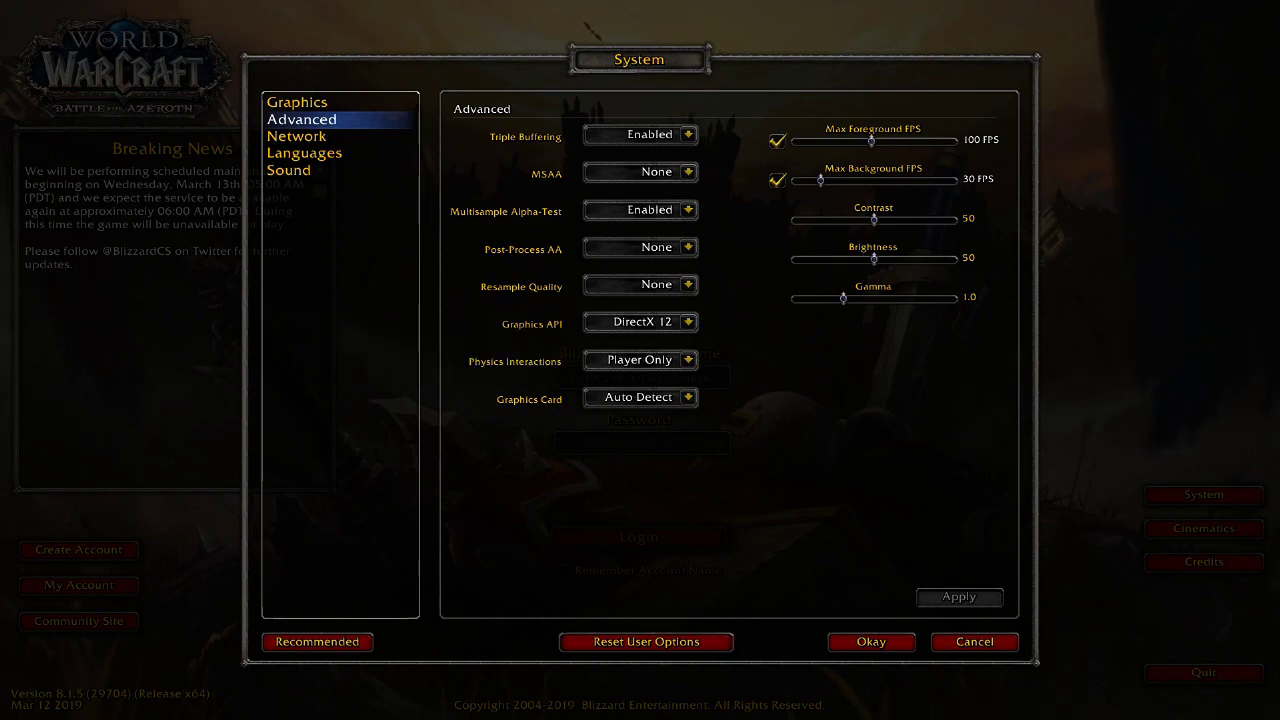
{"action": "left_click", "coordinate": [688, 321]}
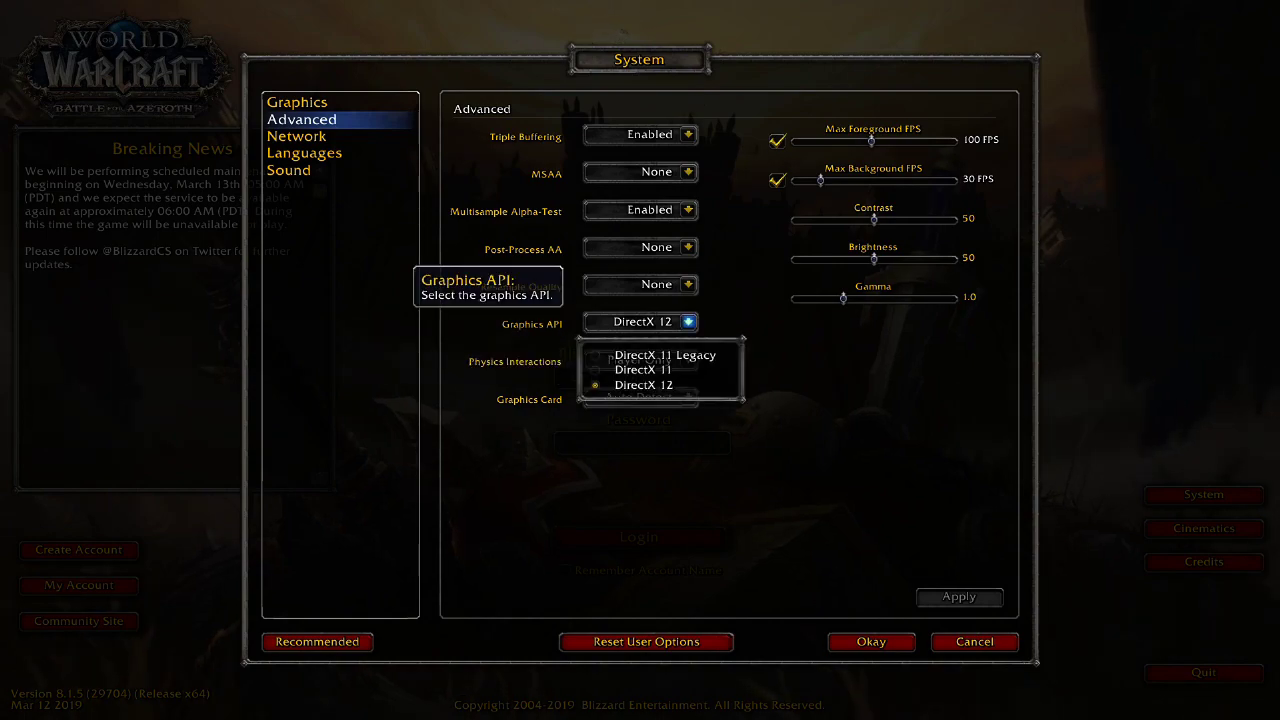
{"action": "left_click", "coordinate": [688, 321]}
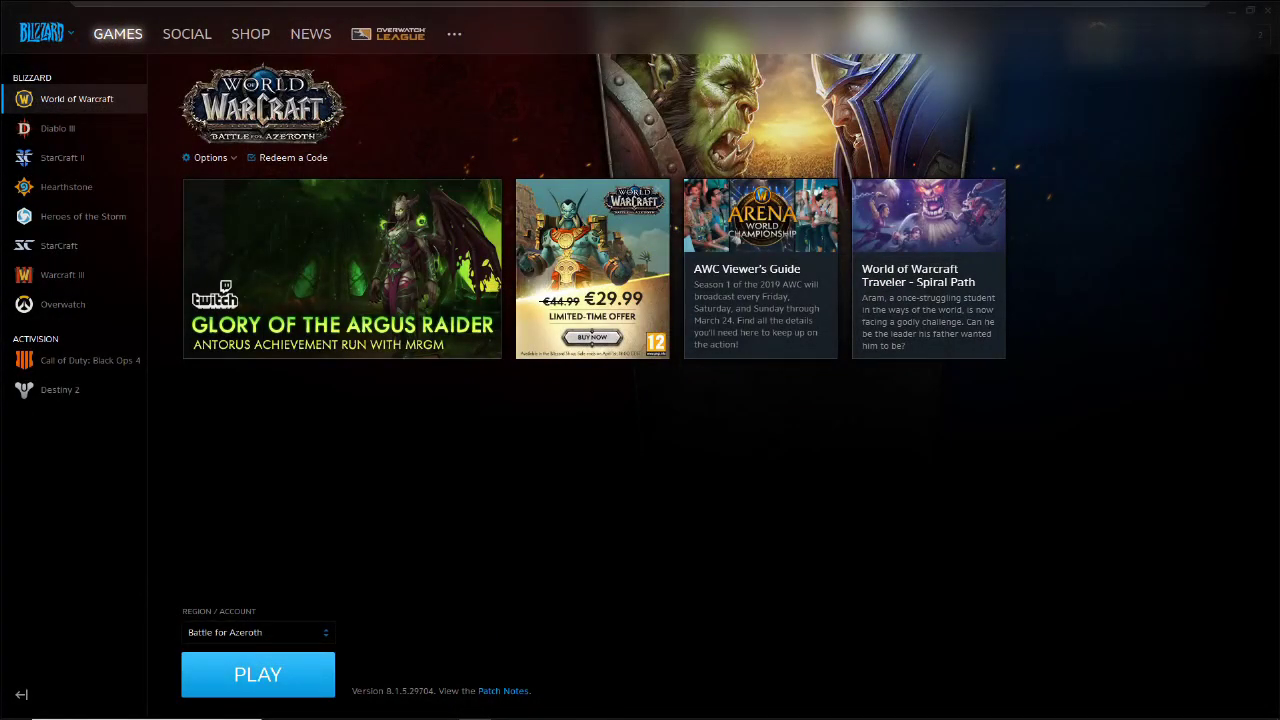
{"action": "key", "text": "Return"}
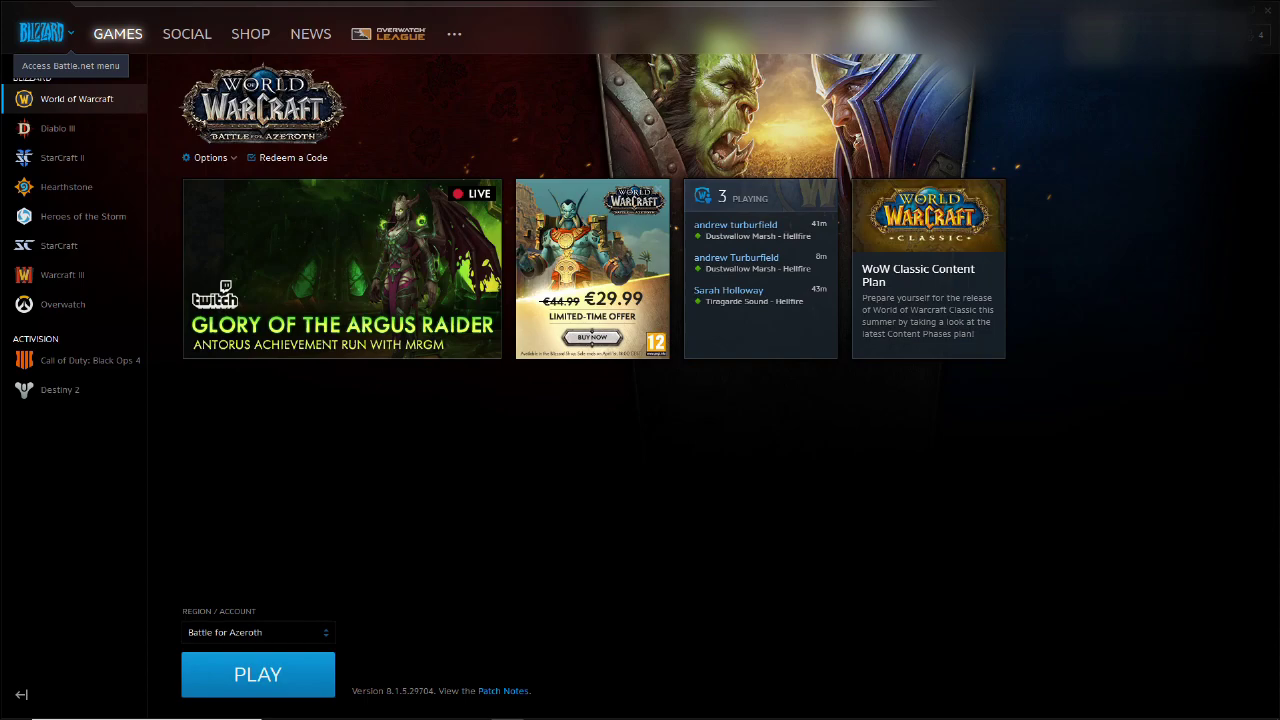
Open Battle.net Settings at Game Settings and scroll to World of Warcraft: Battle for Azeroth.
{"action": "left_click", "coordinate": [42, 33]}
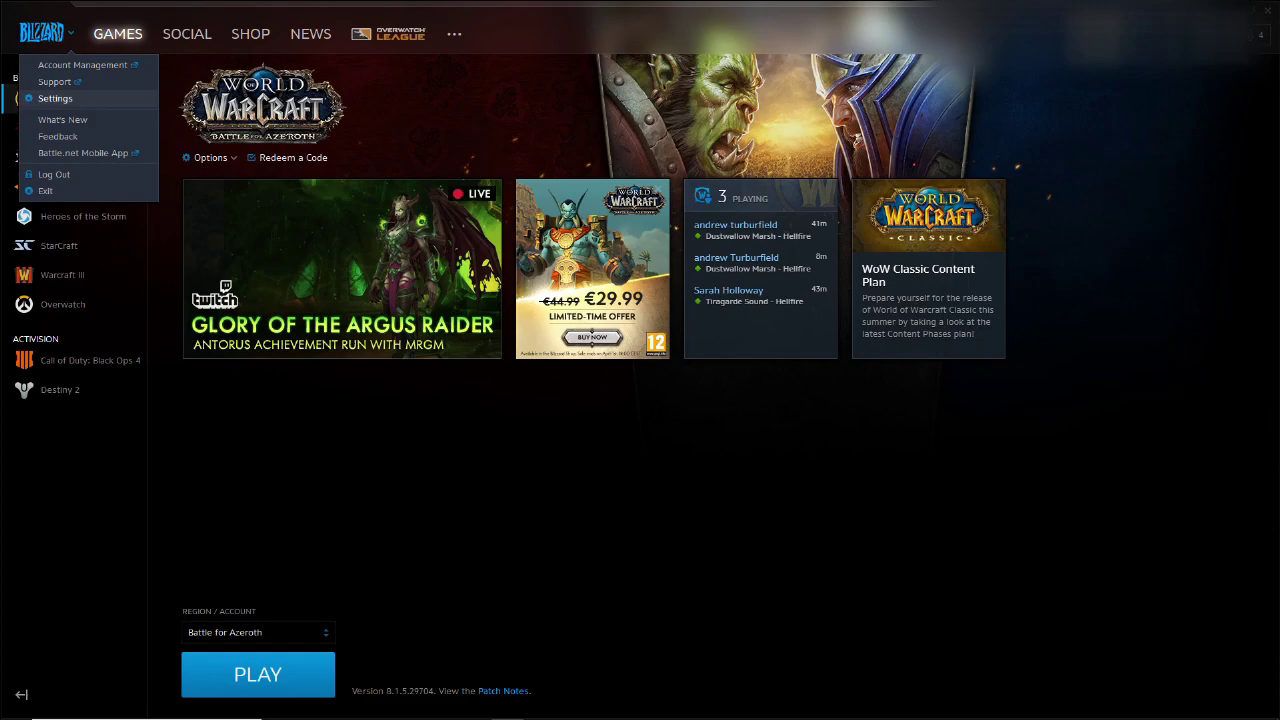
{"action": "left_click", "coordinate": [55, 98]}
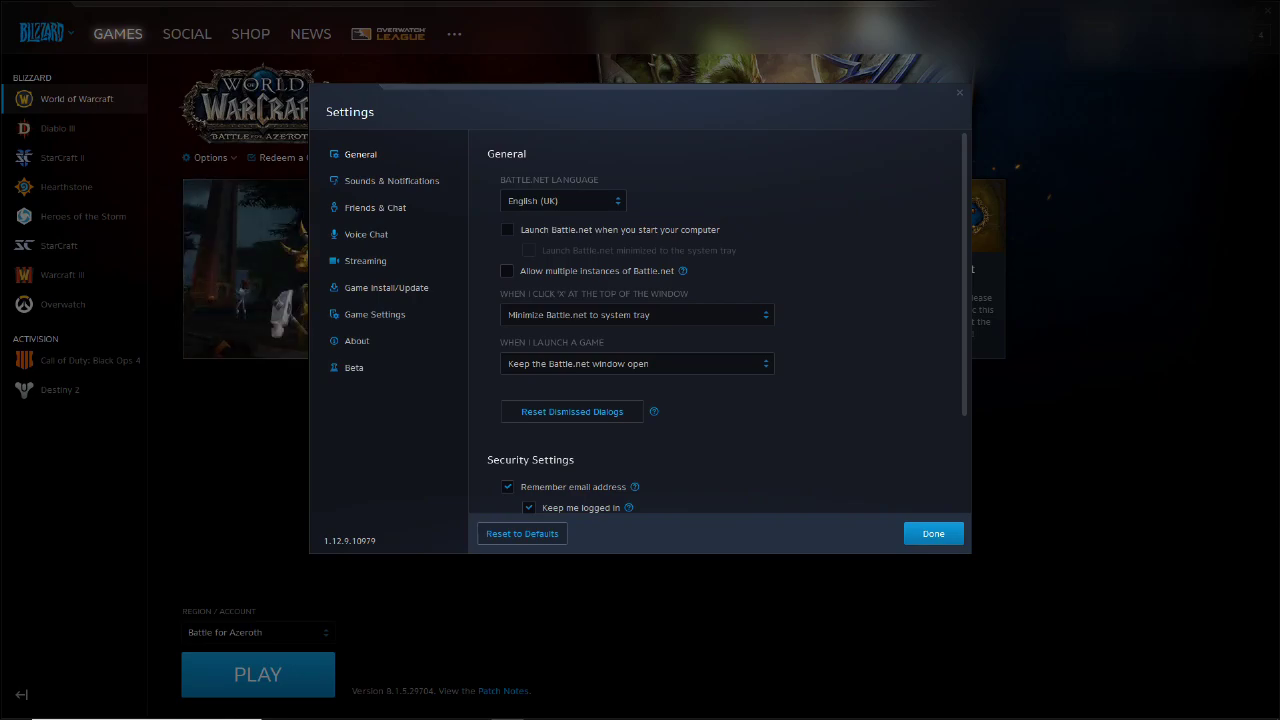
{"action": "left_click", "coordinate": [374, 314]}
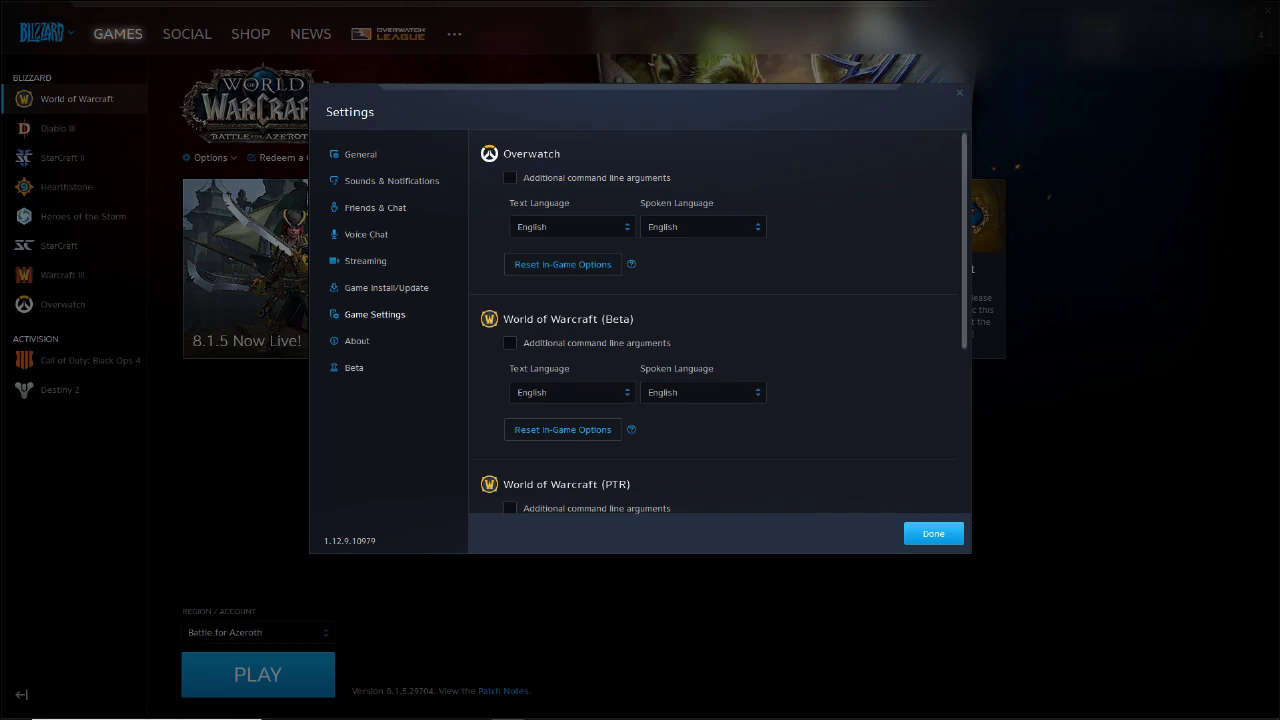
{"action": "scroll", "coordinate": [718, 330], "scroll_direction": "down", "scroll_amount": 5}
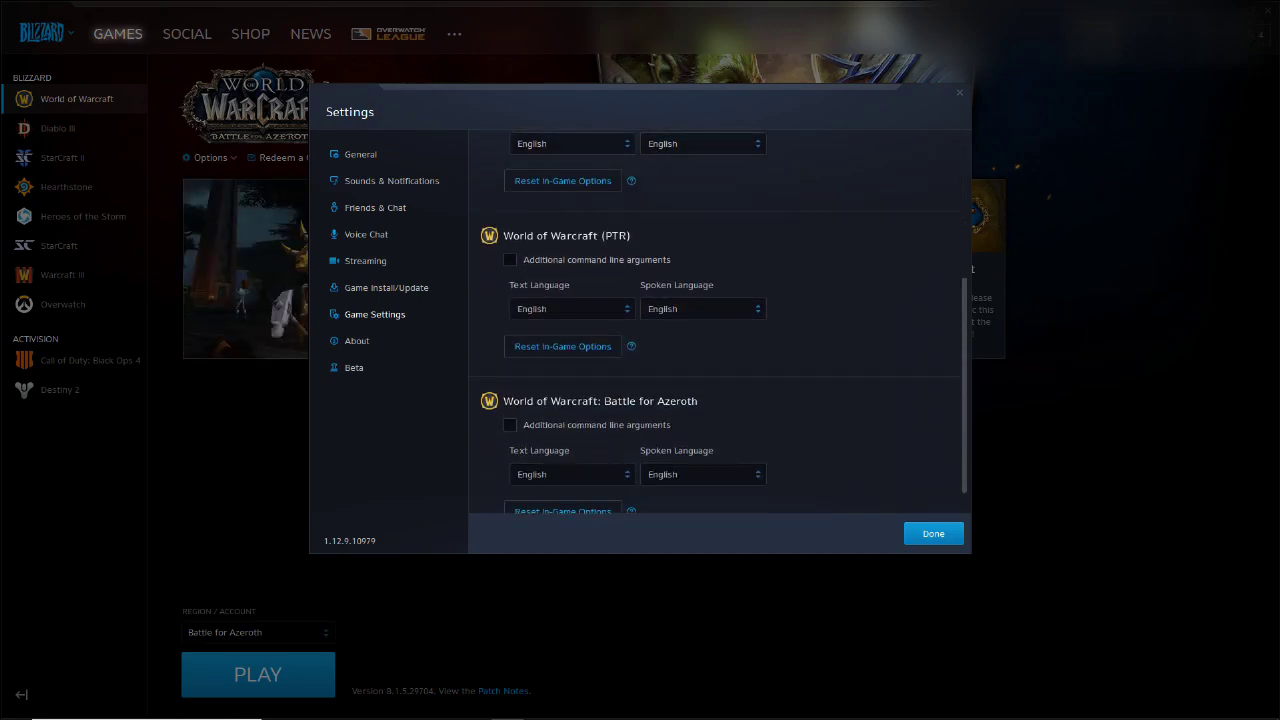
{"action": "scroll", "coordinate": [718, 330], "scroll_direction": "down", "scroll_amount": 1}
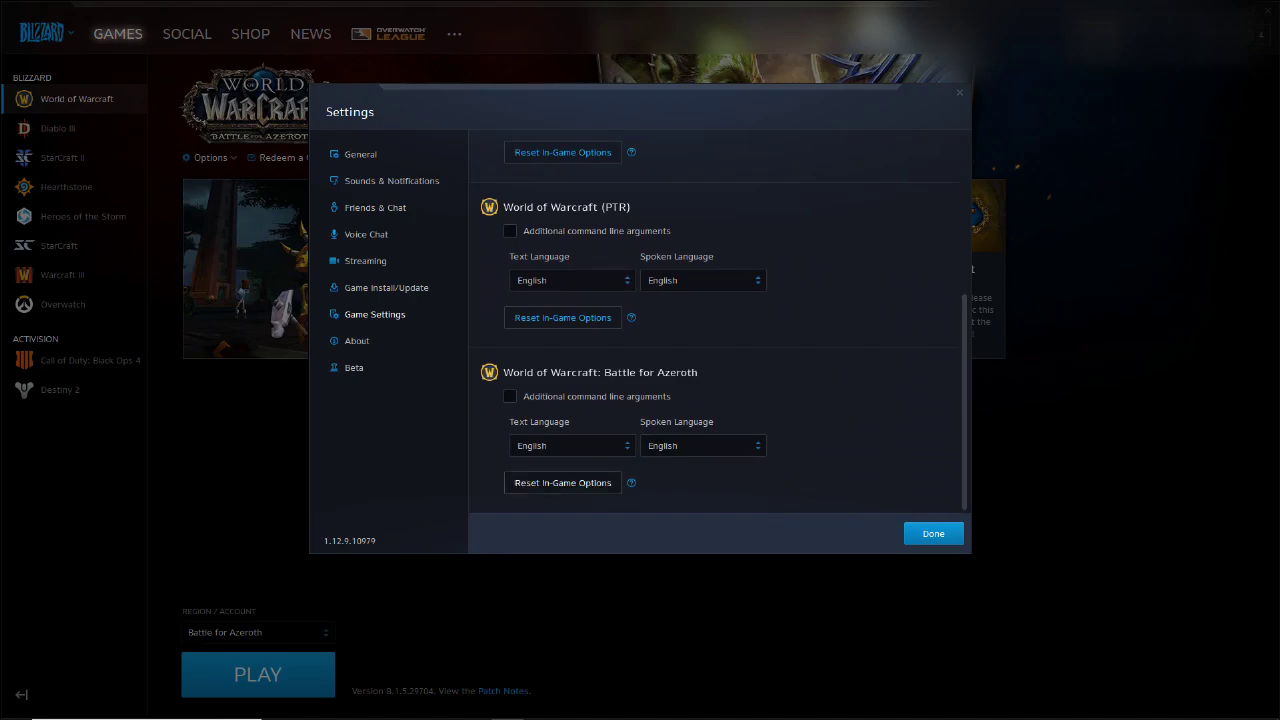
{"action": "mouse_move", "coordinate": [631, 482]}
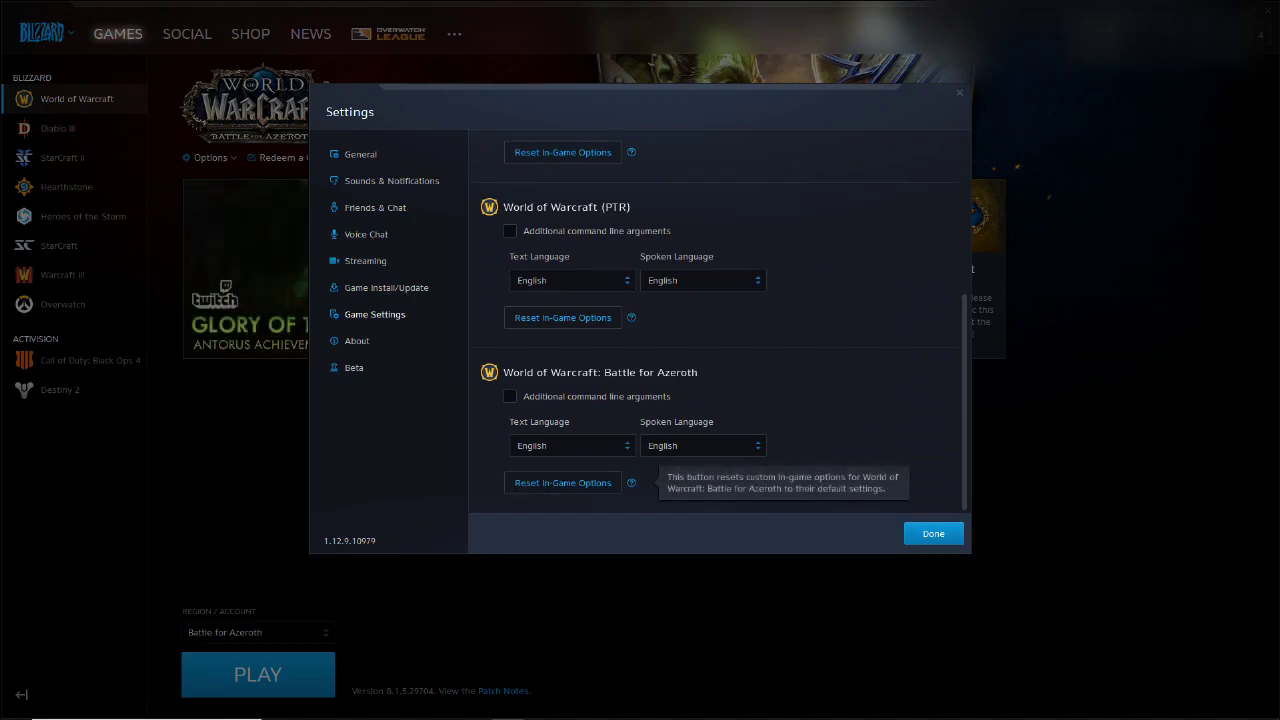